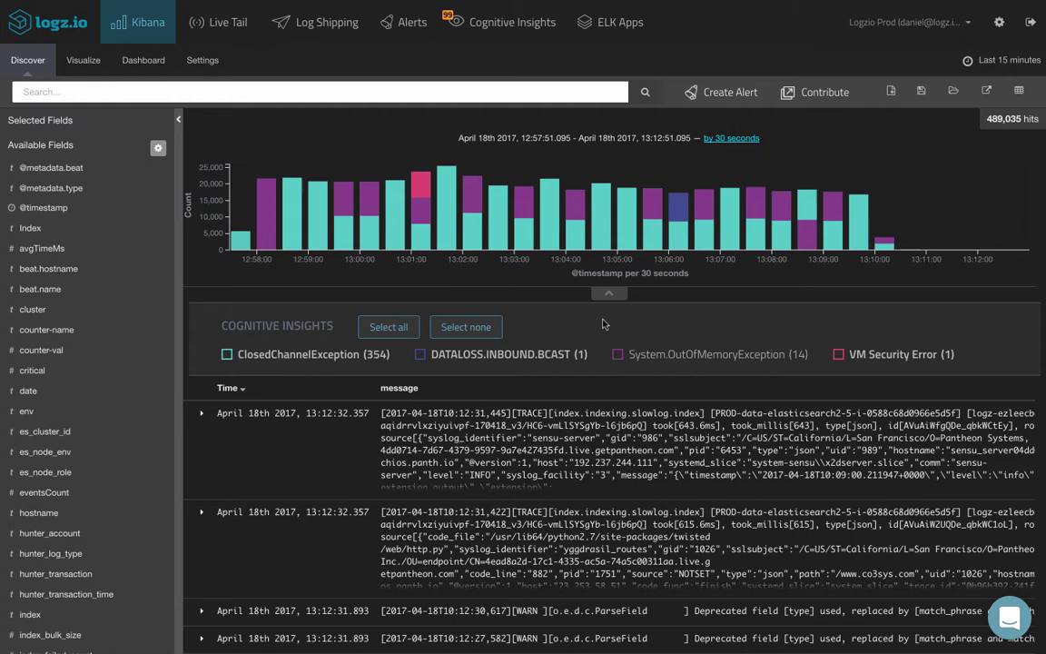
Start a Live Tail stream of logs matching 'kafka'.
{"action": "left_click", "coordinate": [227, 28]}
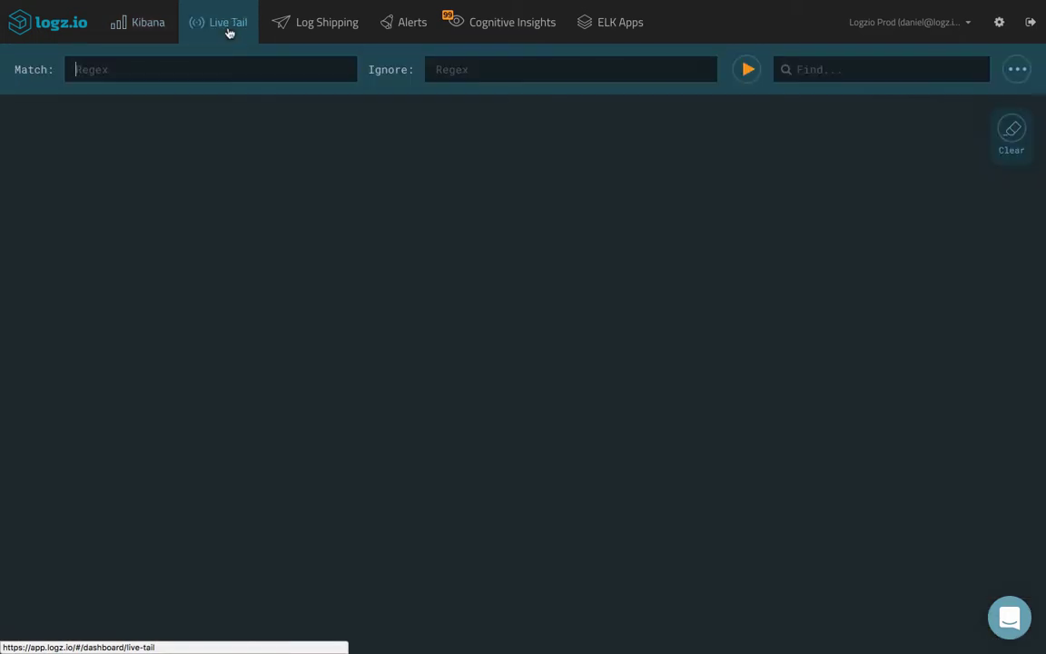
{"action": "type", "text": "kaf"}
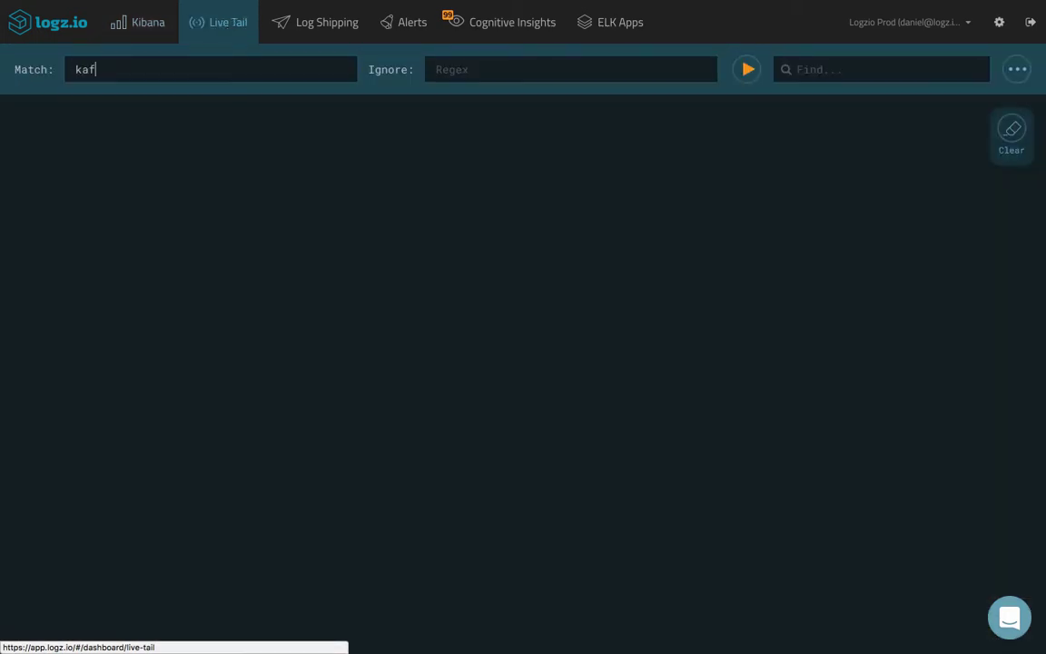
{"action": "type", "text": "ka"}
{"action": "key", "text": "Return"}
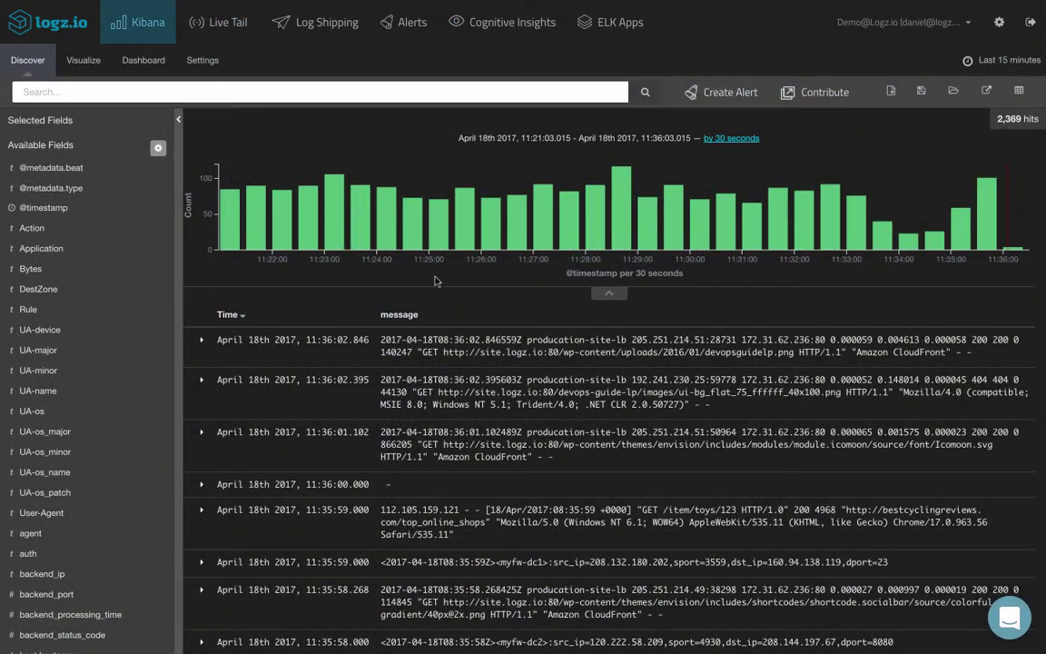
Run a Live Tail stream matching 'flows', then stop it.
{"action": "left_click", "coordinate": [241, 27]}
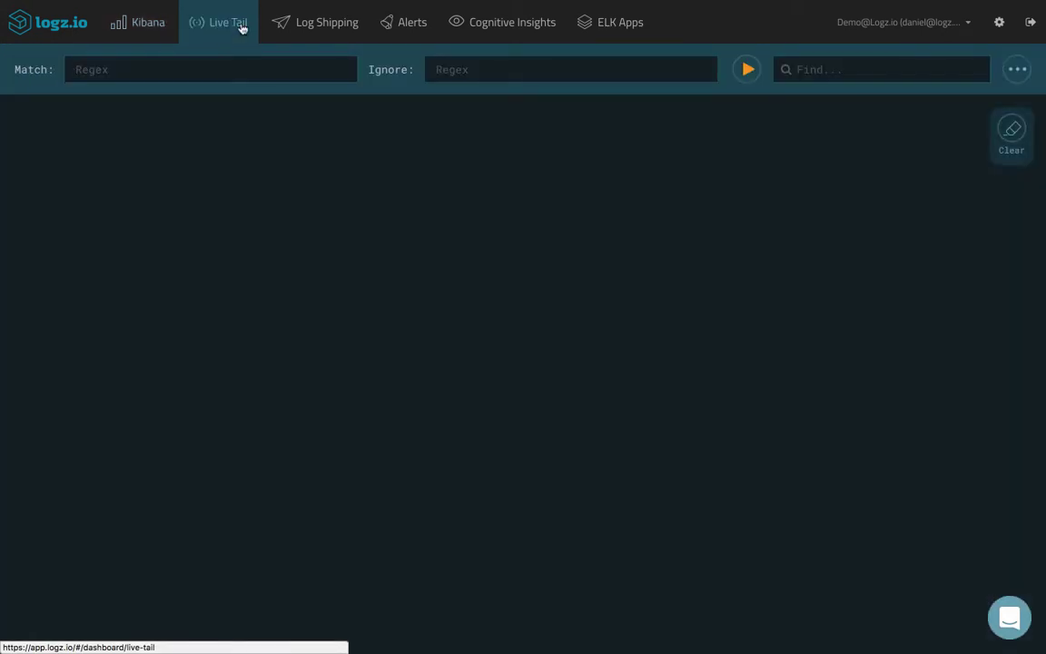
{"action": "type", "text": "f"}
{"action": "type", "text": "lows"}
{"action": "left_click", "coordinate": [741, 76]}
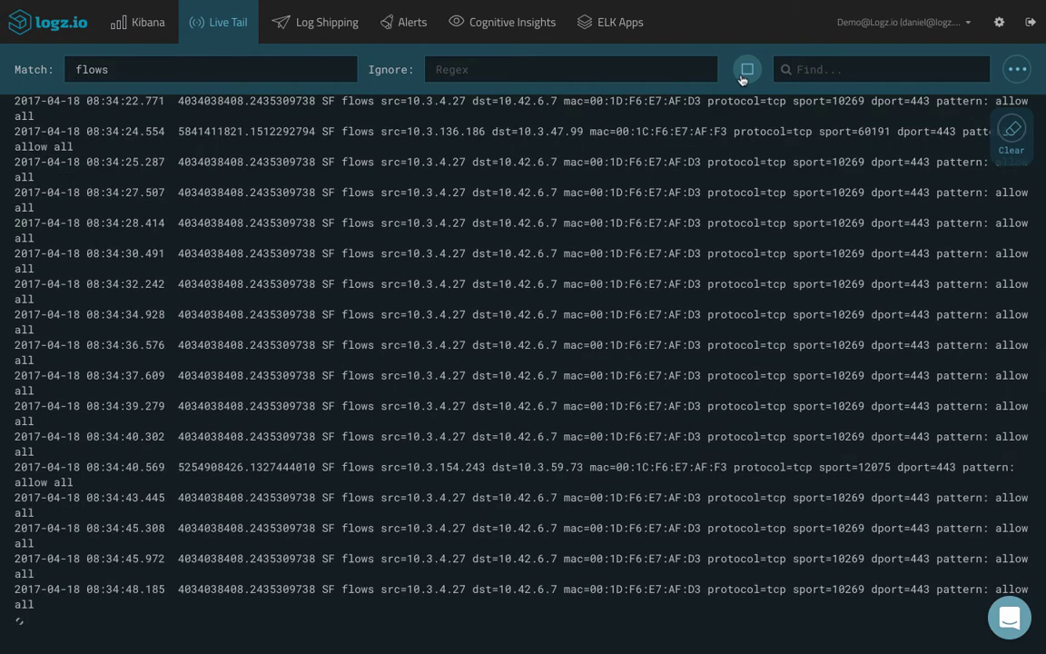
{"action": "left_click", "coordinate": [742, 78]}
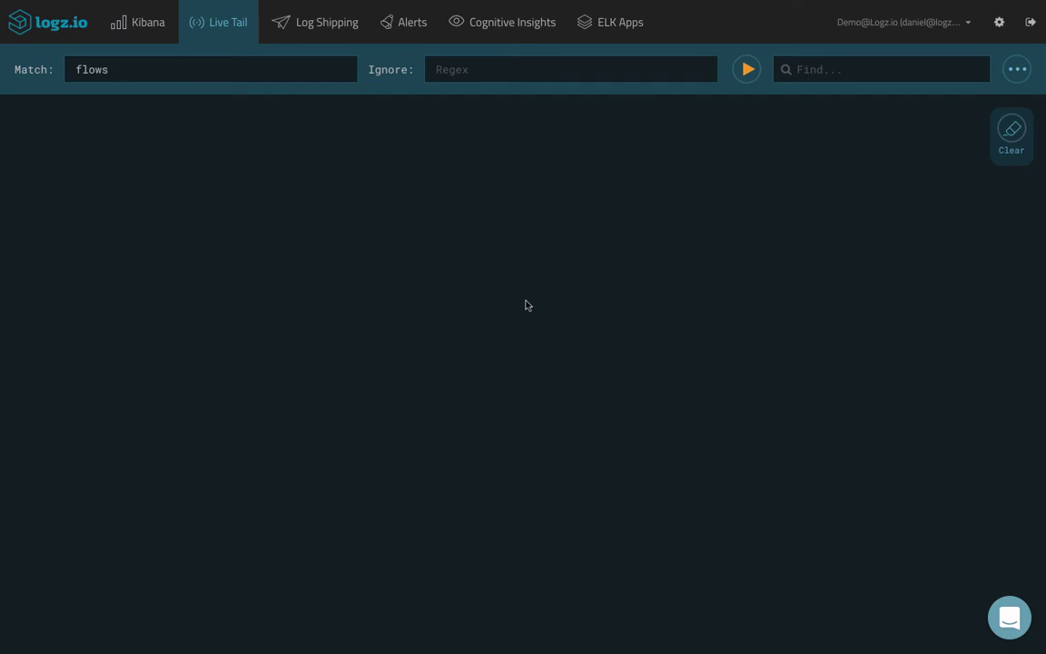
Restart the flows stream with lines containing 'SF' excluded.
{"action": "left_click", "coordinate": [531, 69]}
{"action": "type", "text": "SF"}
{"action": "left_click", "coordinate": [745, 80]}
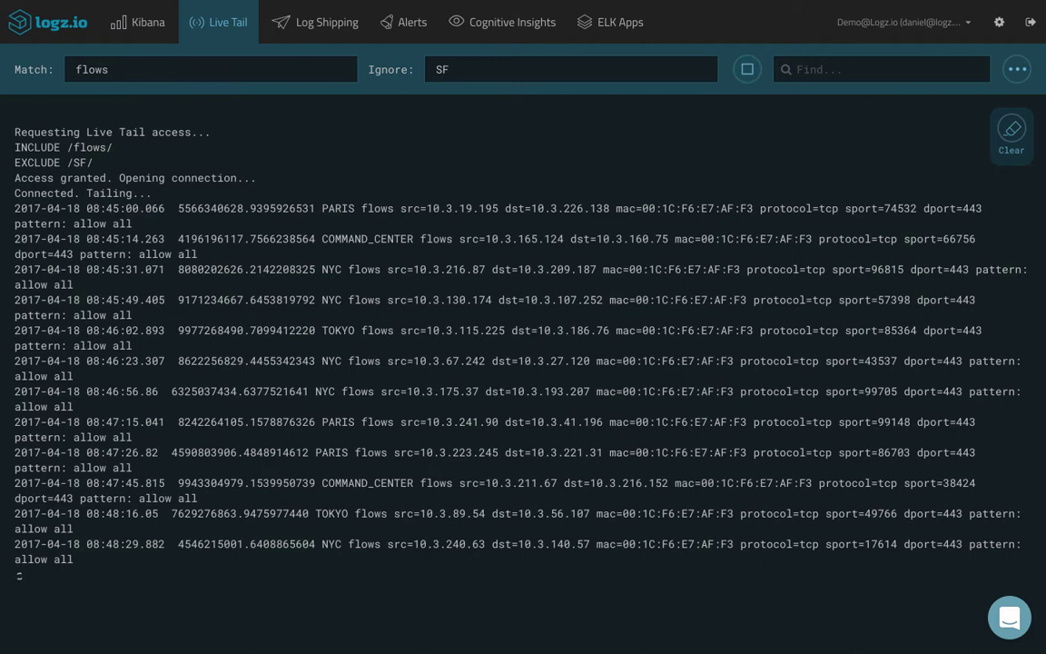
Find 'tcp' in the stream and step back through matches to the TOKYO line.
{"action": "type", "text": "tcp"}
{"action": "key", "text": "Return"}
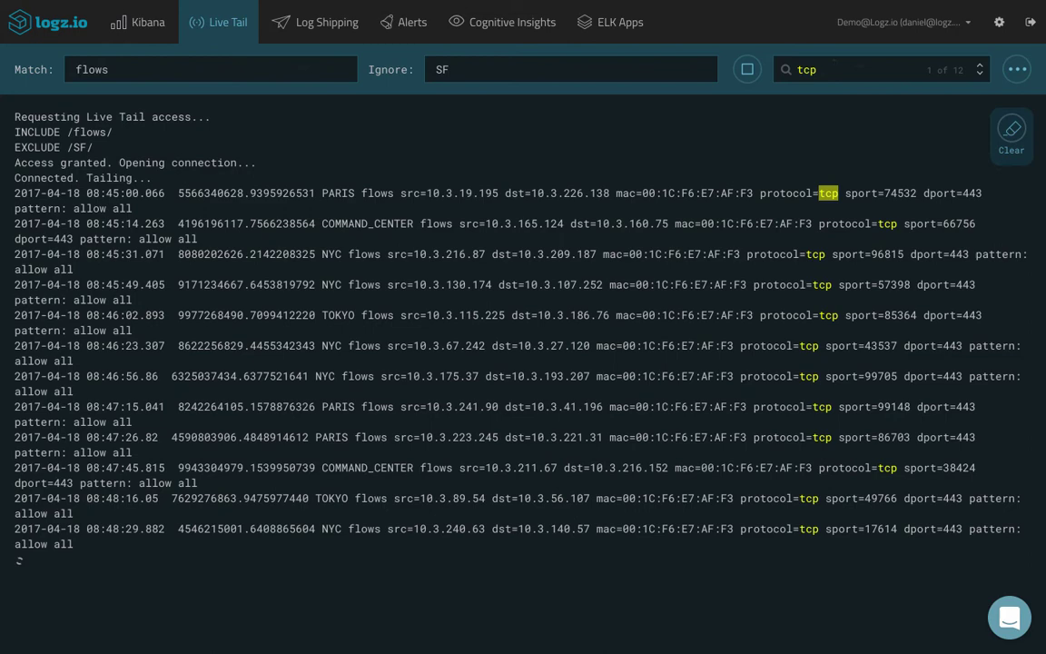
{"action": "left_click", "coordinate": [979, 66]}
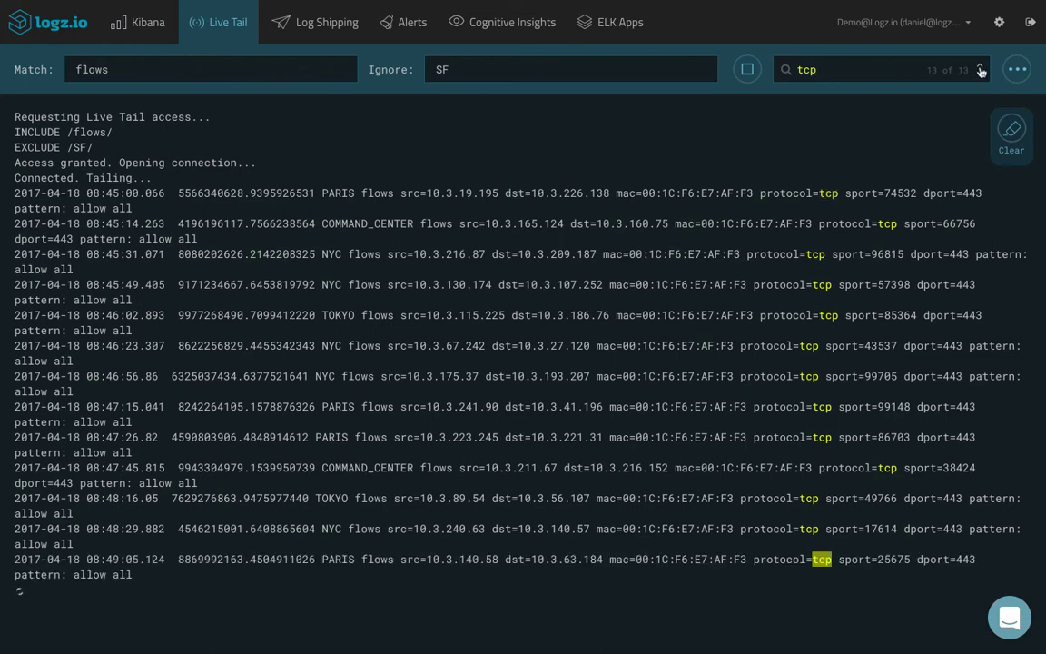
{"action": "left_click", "coordinate": [981, 70]}
{"action": "left_click", "coordinate": [981, 69]}
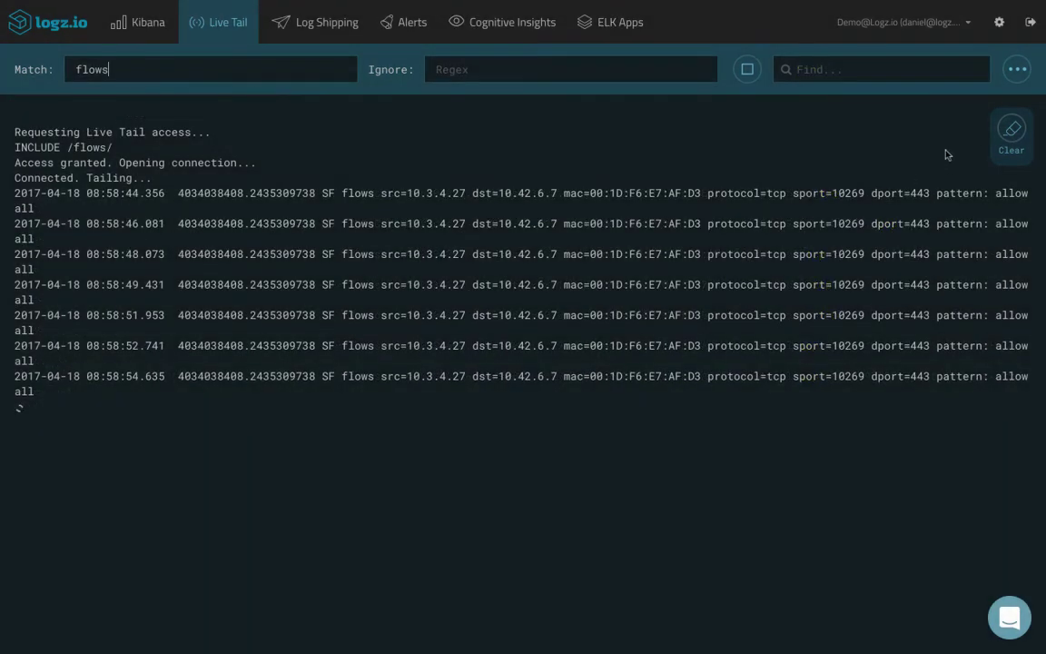
Add highlight terms tcp, flows, 443 and PARIS, then remove the flows and 443 highlights.
{"action": "left_click", "coordinate": [1017, 69]}
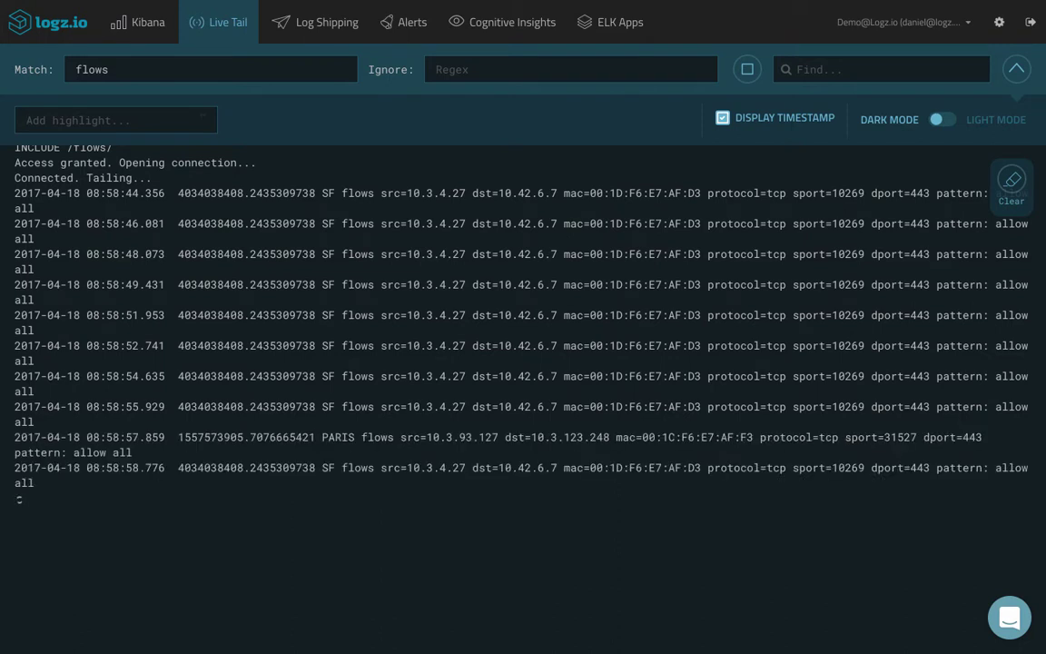
{"action": "type", "text": "tcp"}
{"action": "key", "text": "Return"}
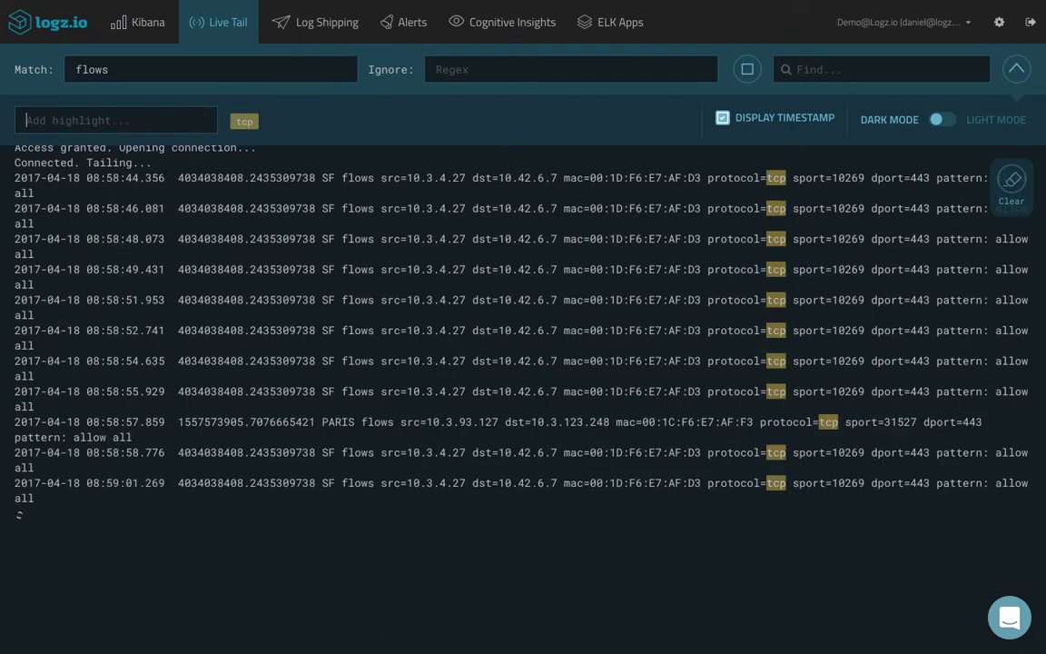
{"action": "type", "text": "flow"}
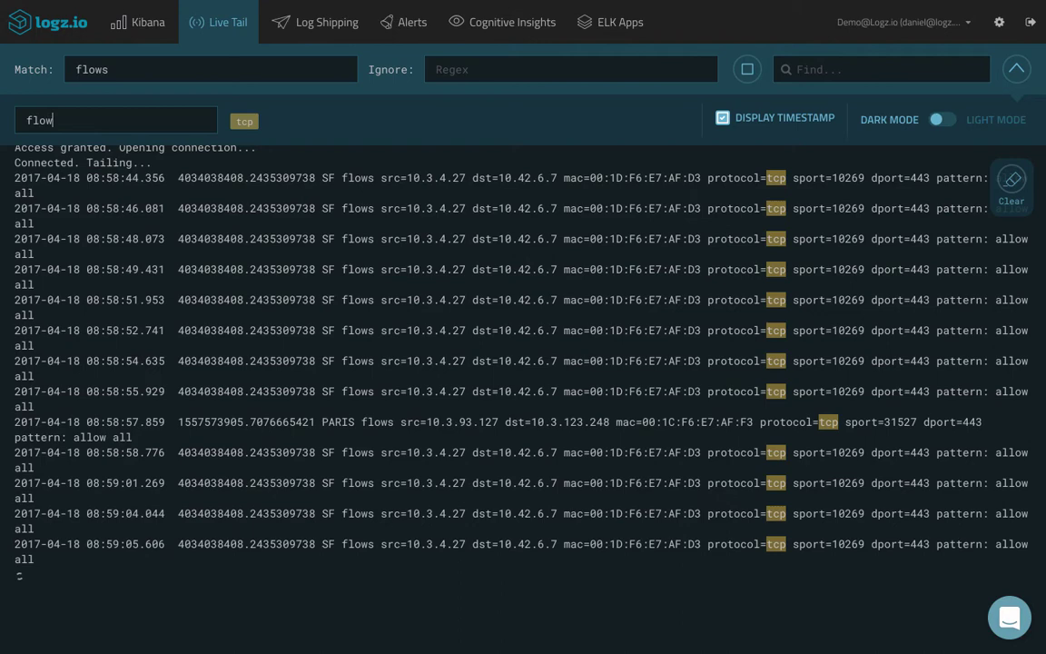
{"action": "type", "text": "s"}
{"action": "key", "text": "Return"}
{"action": "type", "text": "443"}
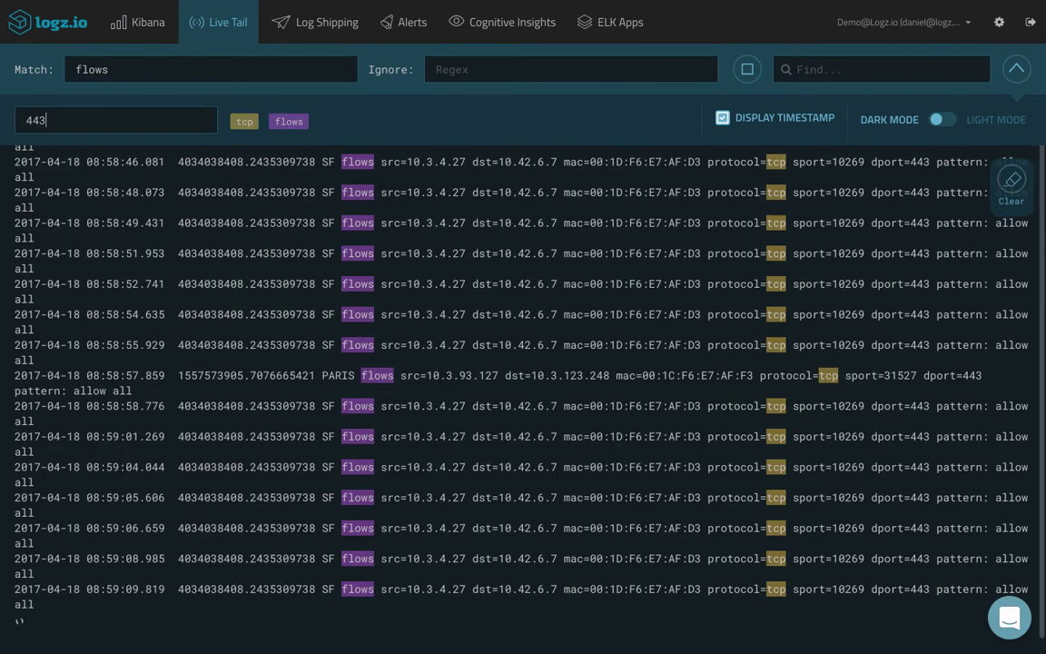
{"action": "key", "text": "Return"}
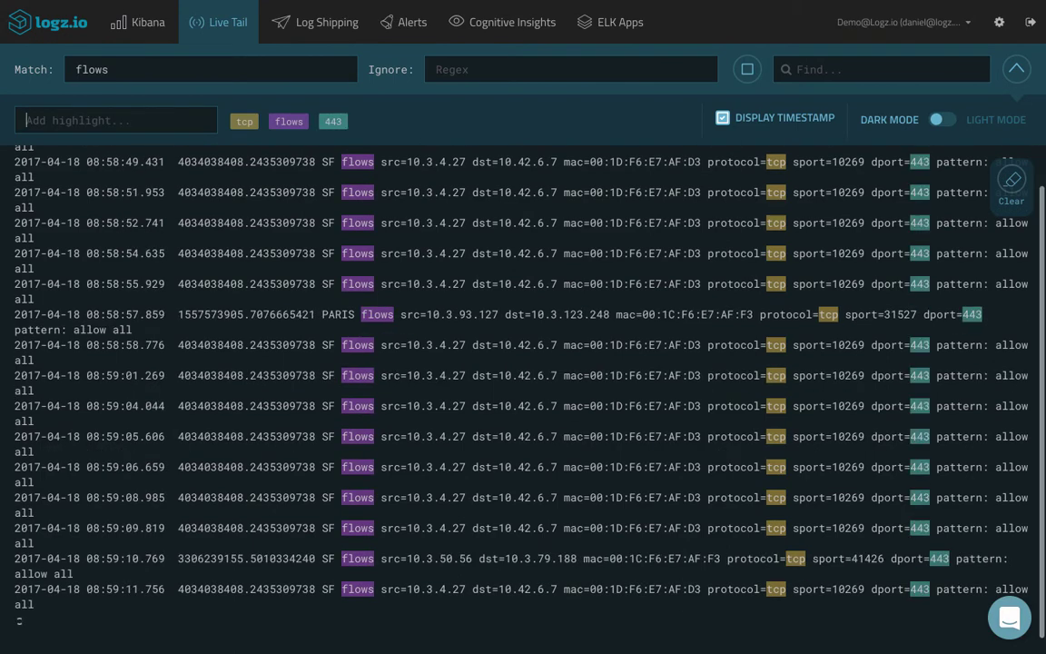
{"action": "type", "text": "PARIS"}
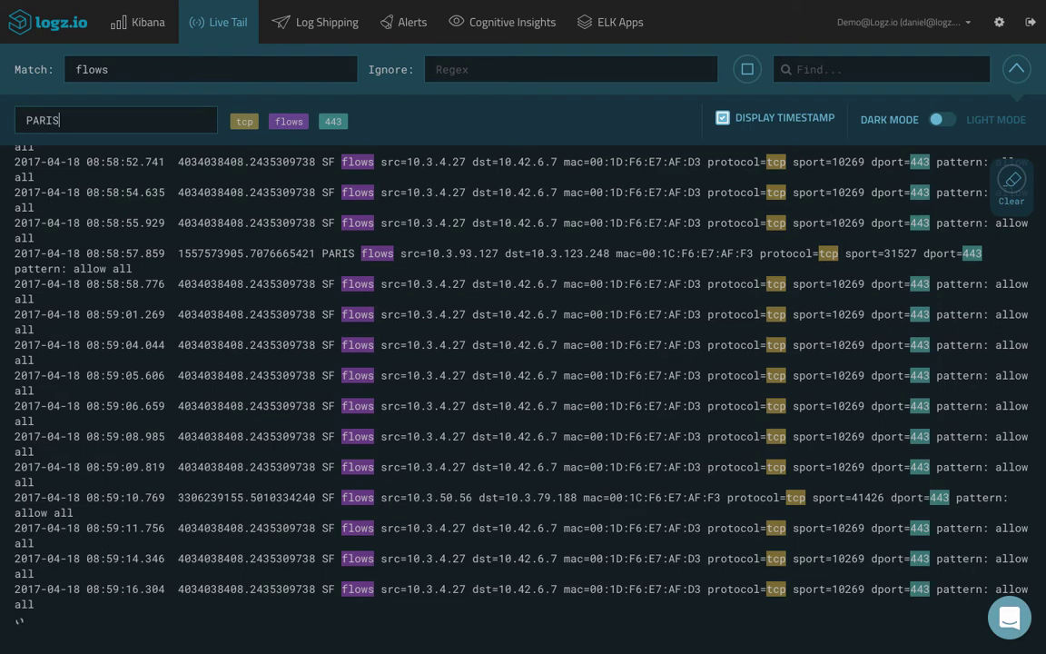
{"action": "key", "text": "Return"}
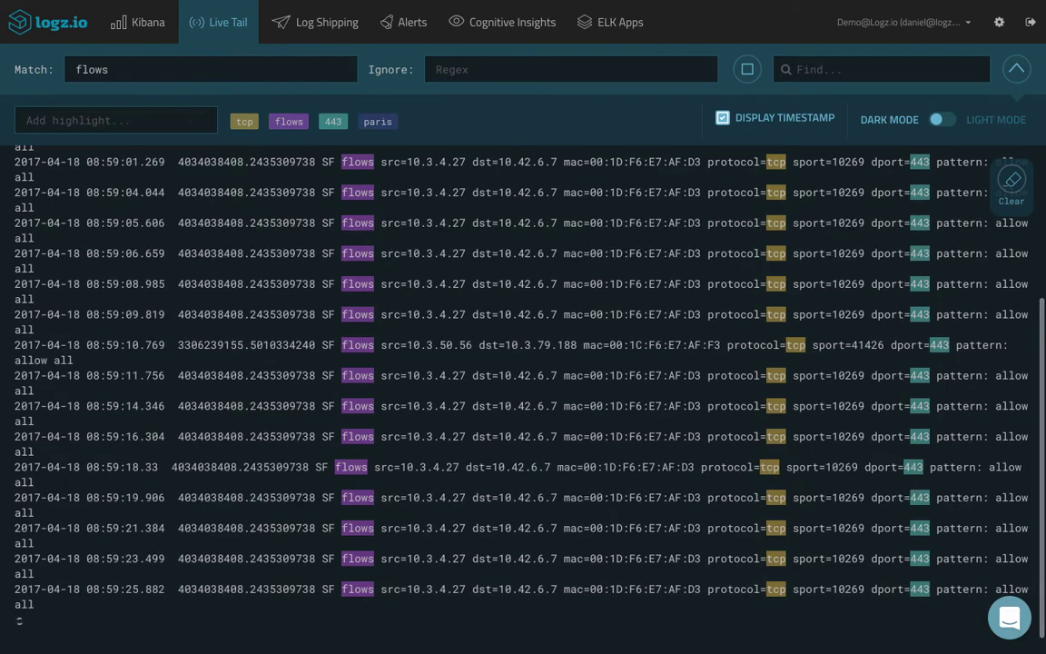
{"action": "left_click", "coordinate": [301, 125]}
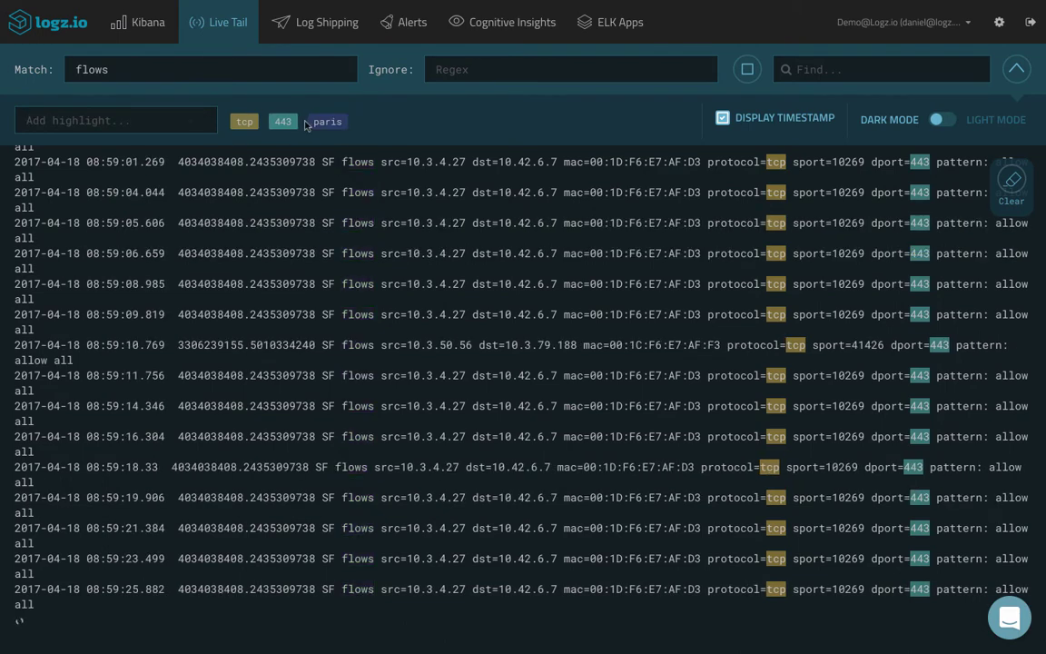
{"action": "left_click", "coordinate": [293, 124]}
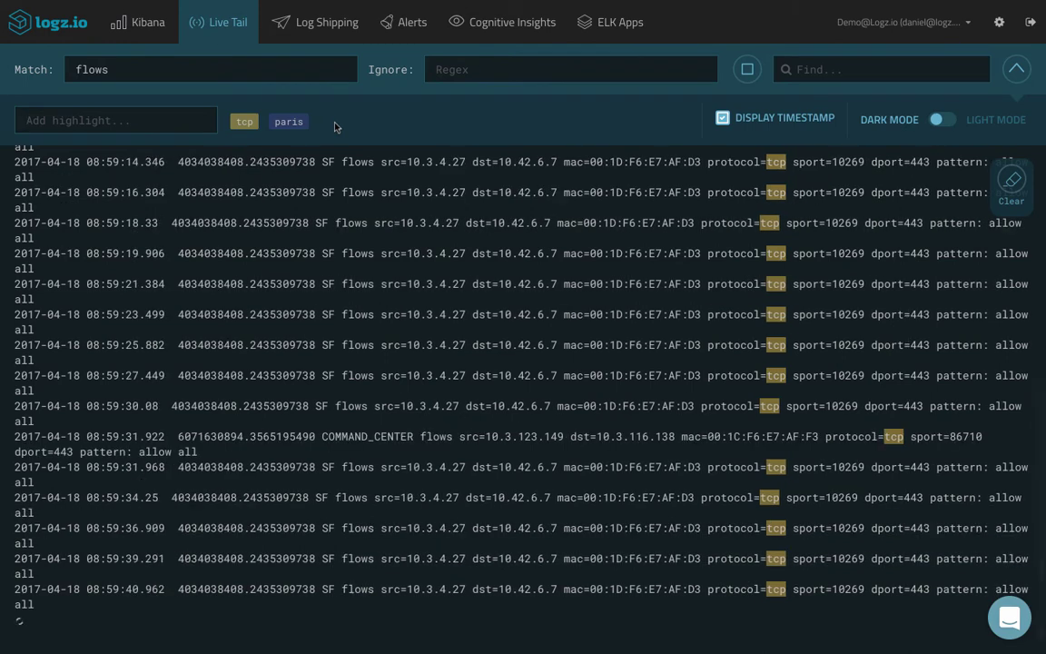
{"action": "left_click", "coordinate": [723, 119]}
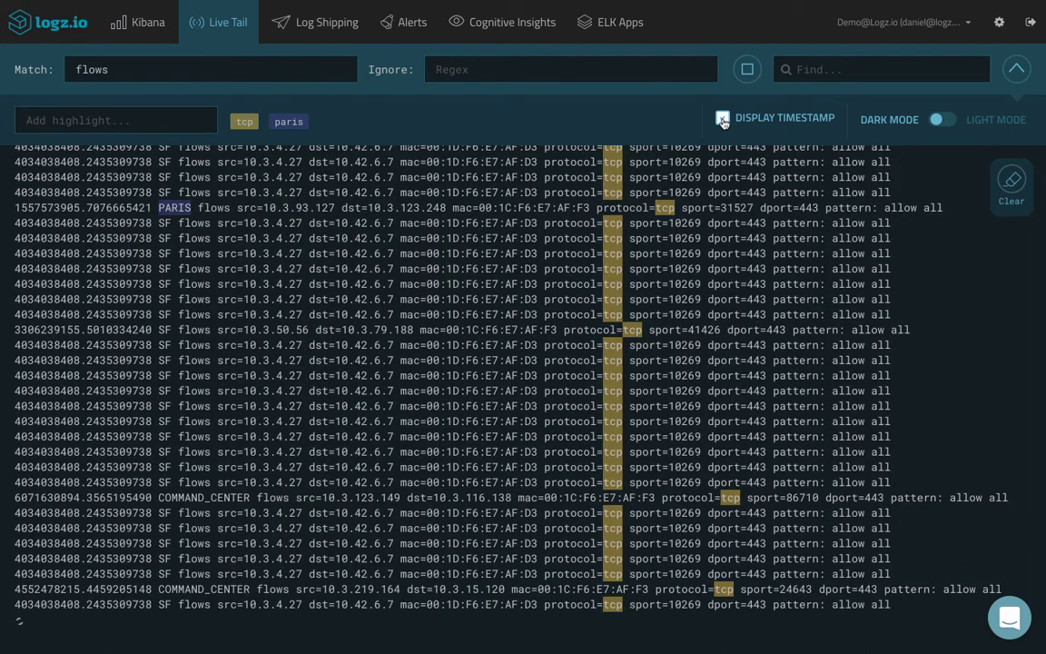
{"action": "left_click", "coordinate": [723, 119]}
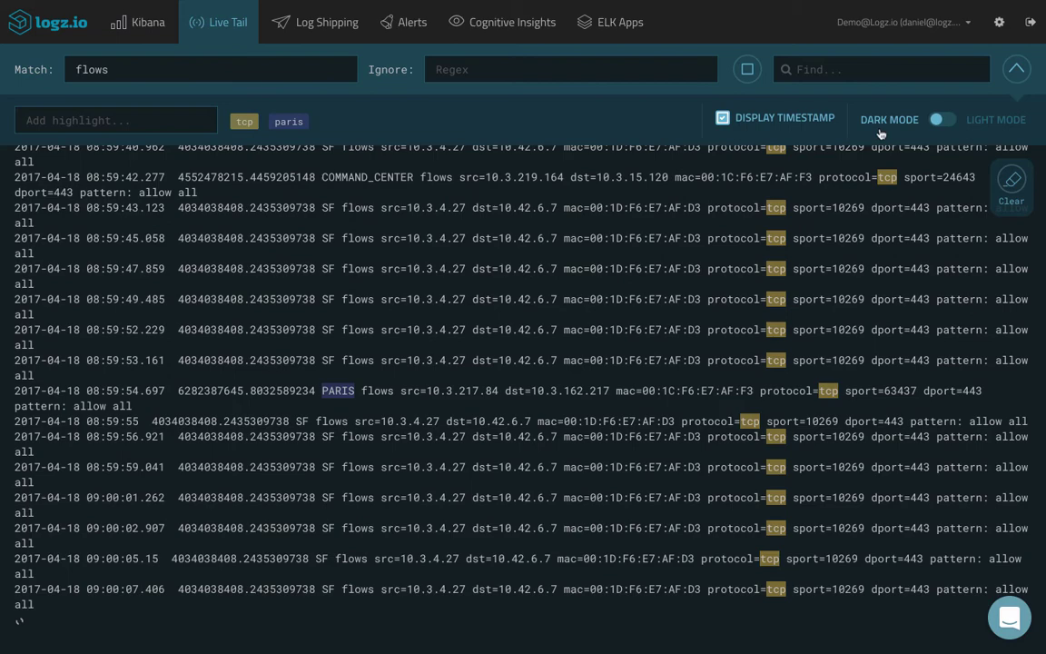
{"action": "left_click", "coordinate": [945, 120]}
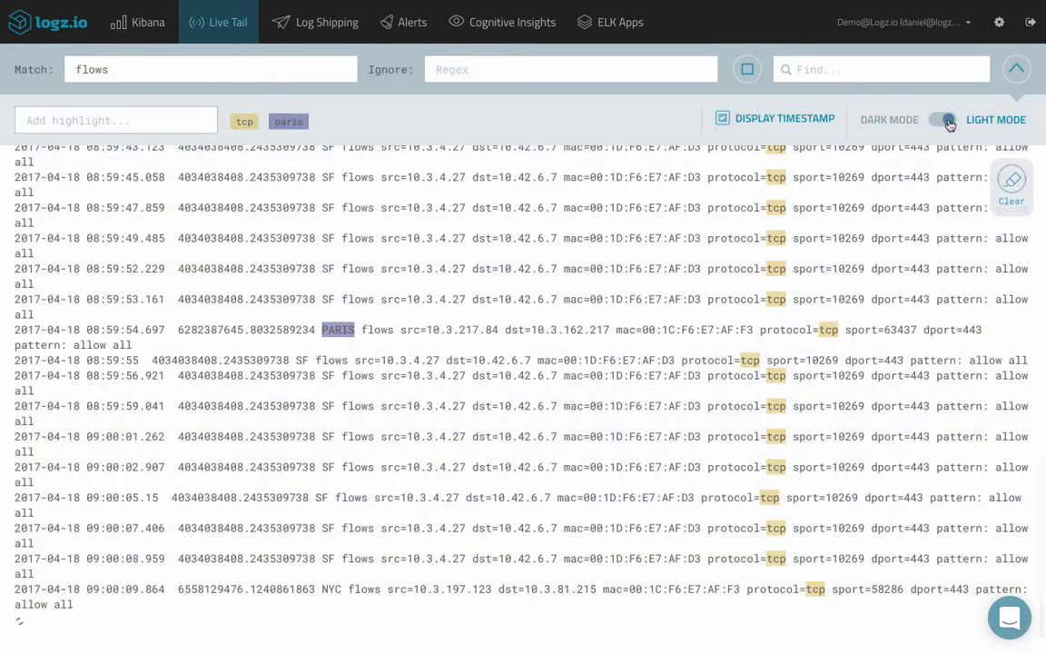
{"action": "left_click", "coordinate": [937, 123]}
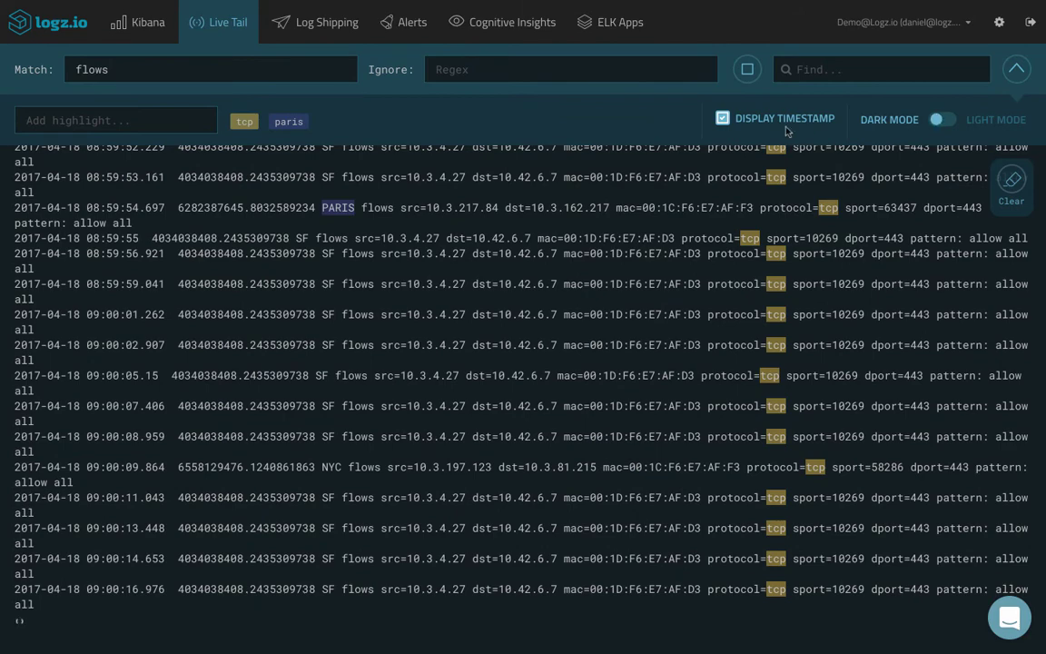
Review earlier log lines, return to the newest entries, and clear the output.
{"action": "scroll", "coordinate": [523, 381], "scroll_direction": "up", "scroll_amount": 5}
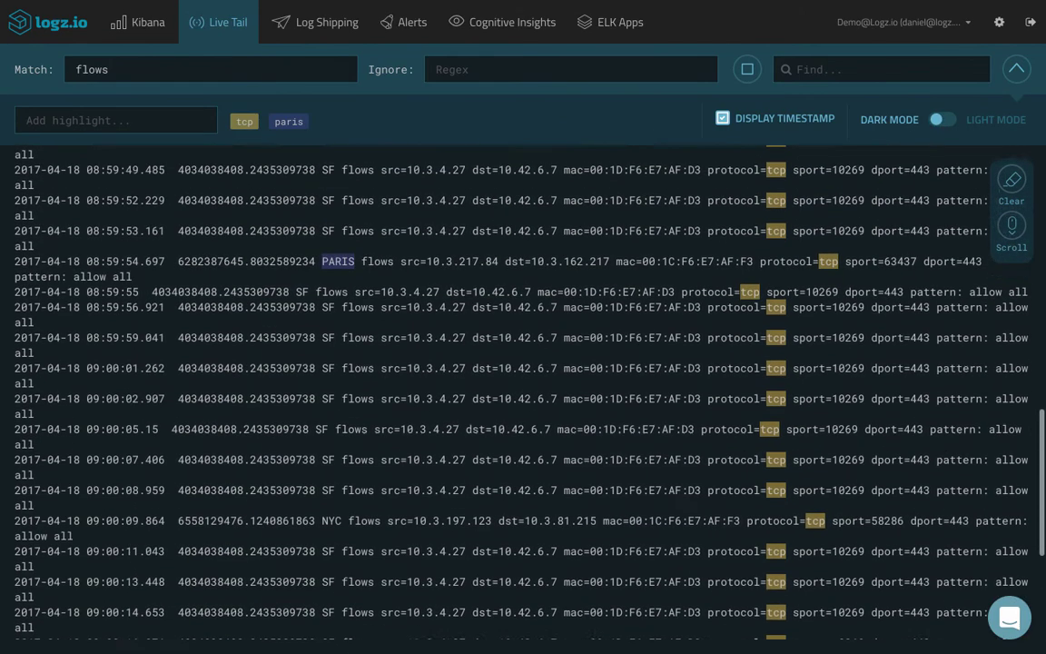
{"action": "scroll", "coordinate": [523, 381], "scroll_direction": "up", "scroll_amount": 1}
{"action": "scroll", "coordinate": [523, 381], "scroll_direction": "up", "scroll_amount": 1}
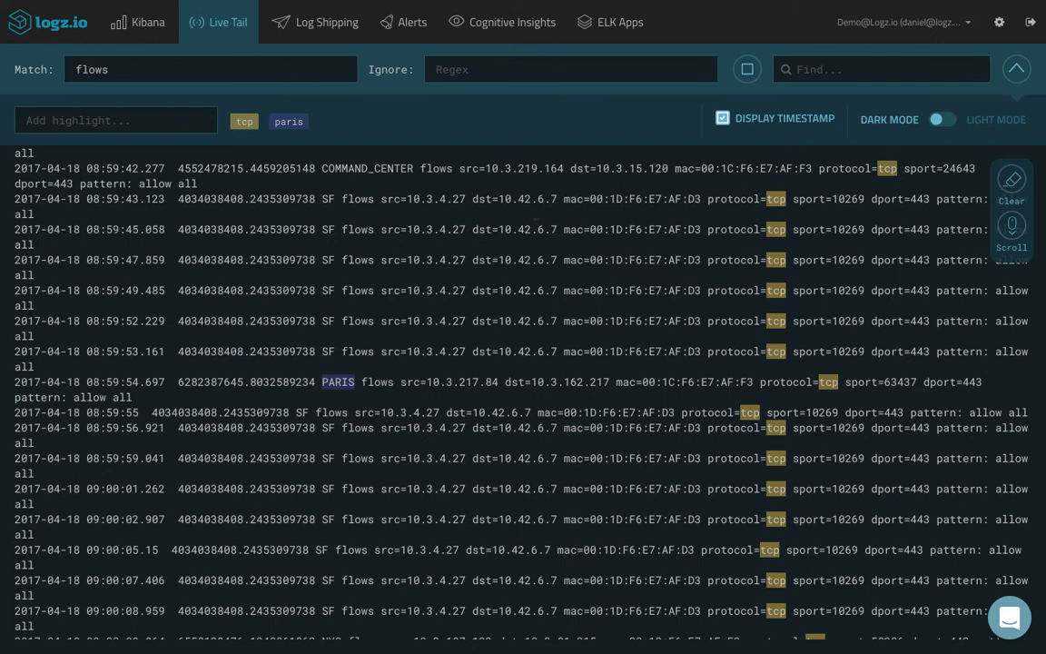
{"action": "left_click", "coordinate": [1012, 229]}
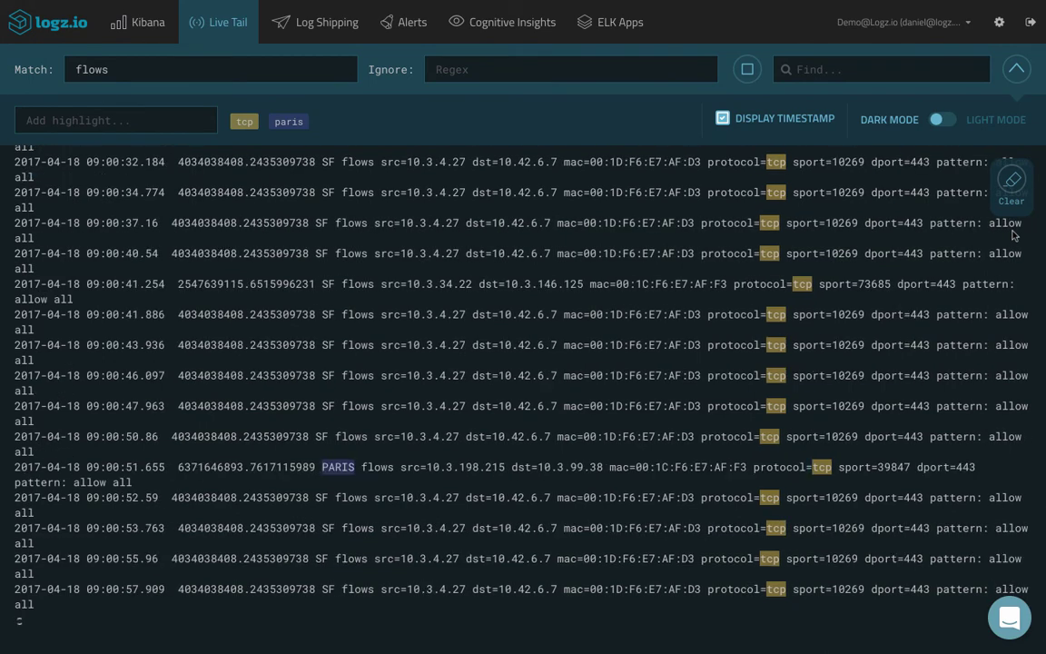
{"action": "left_click", "coordinate": [1012, 180]}
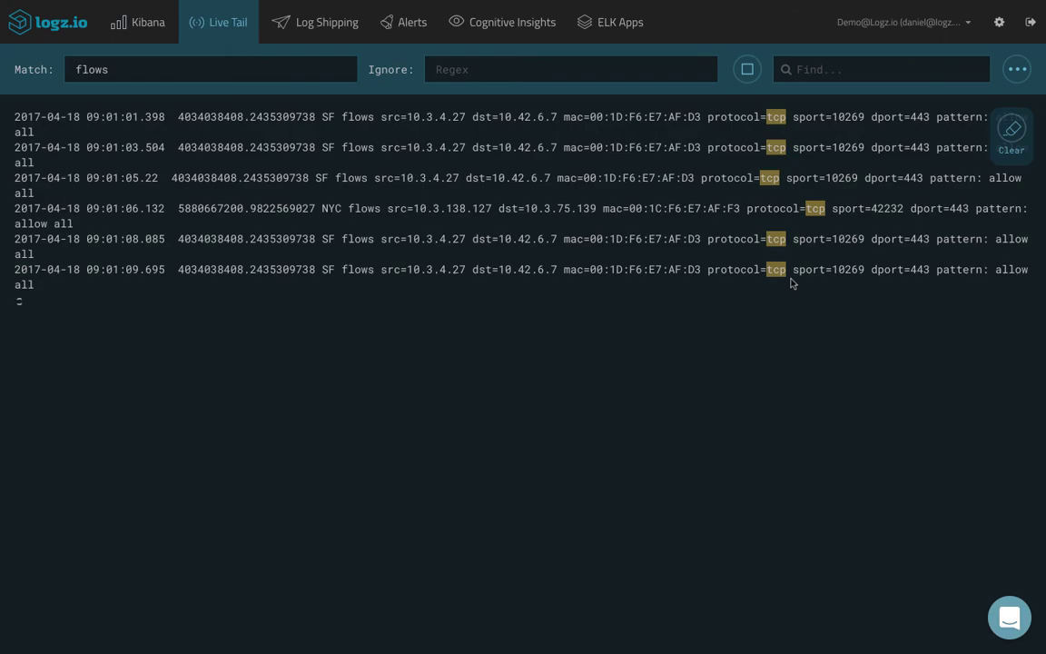
Show the keyboard shortcuts help and start a new Live Tail connection.
{"action": "key", "text": "question"}
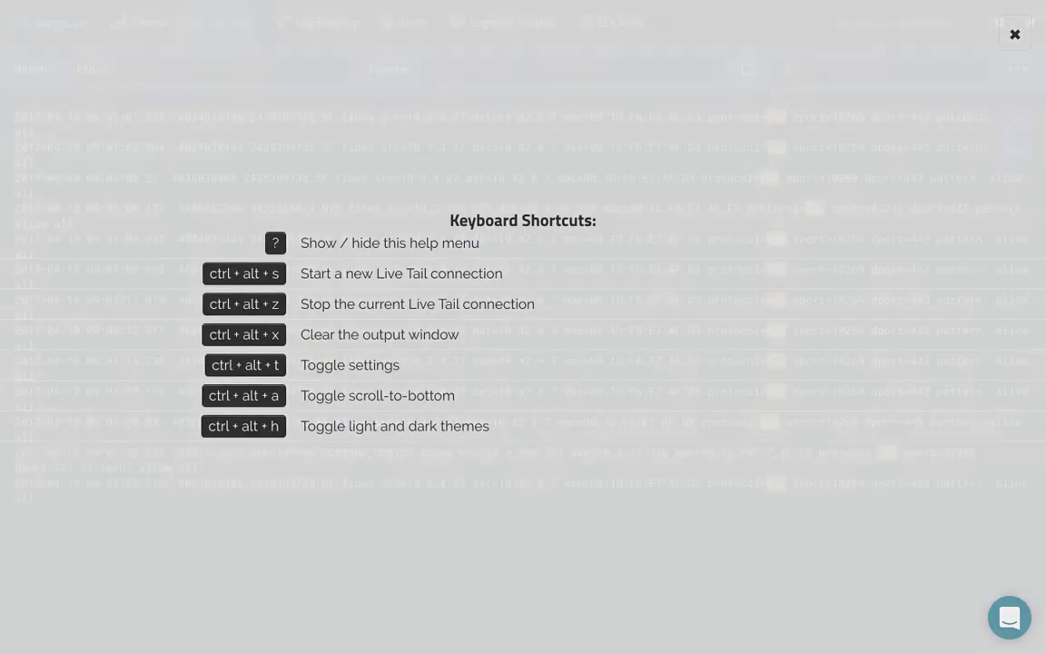
{"action": "left_click", "coordinate": [744, 79]}
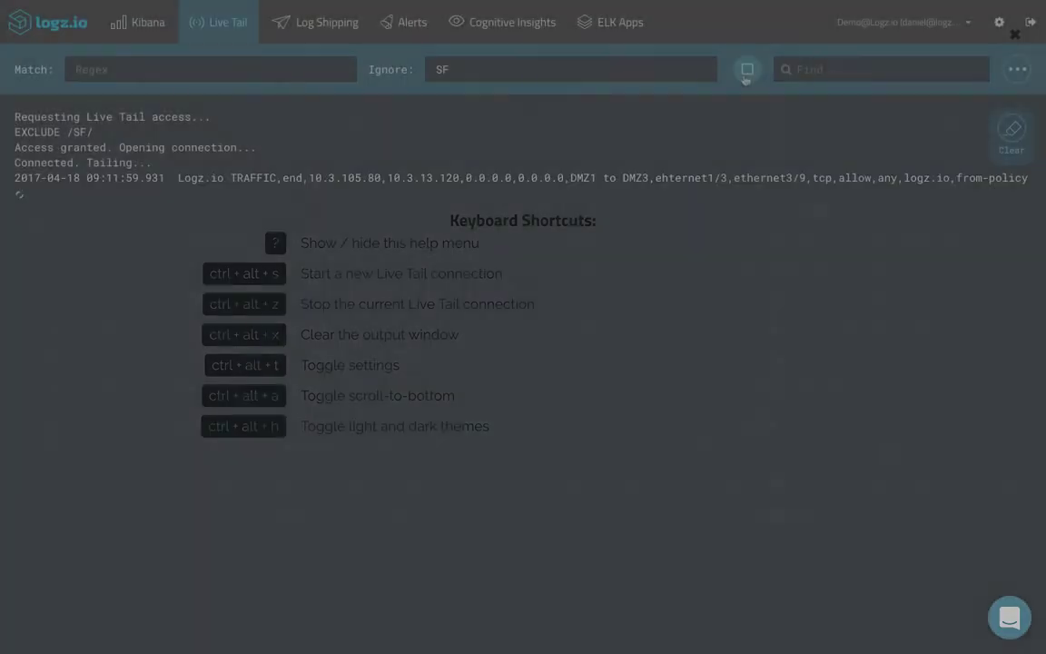